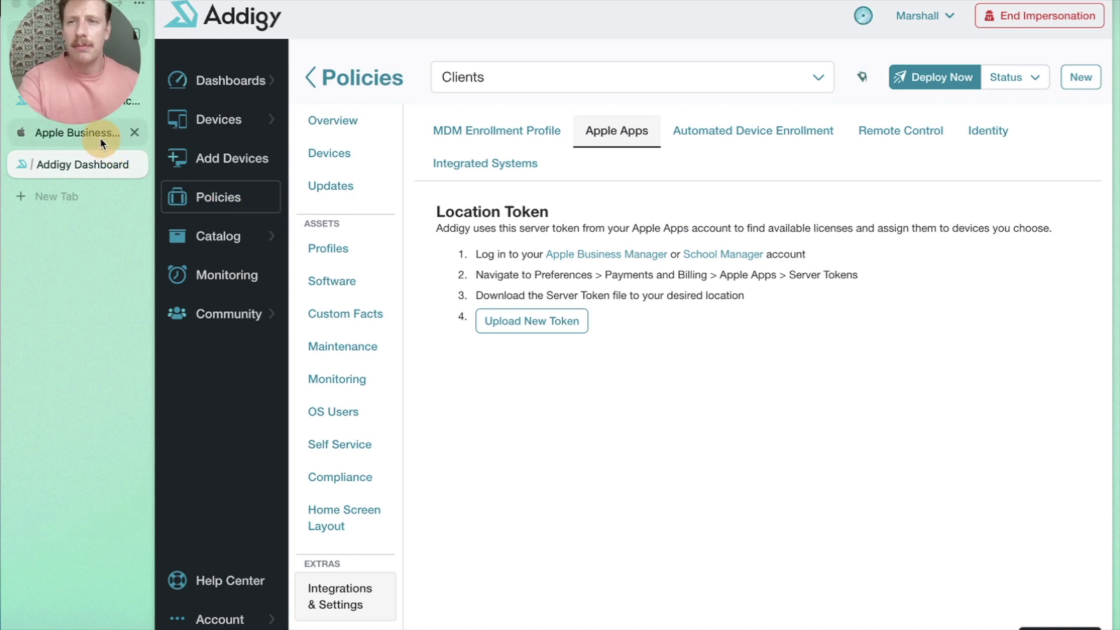
- Switch to Apple Business Manager and download the Tester Farm content token from the Payments and Billing preferences
{"action": "left_click", "coordinate": [100, 137]}
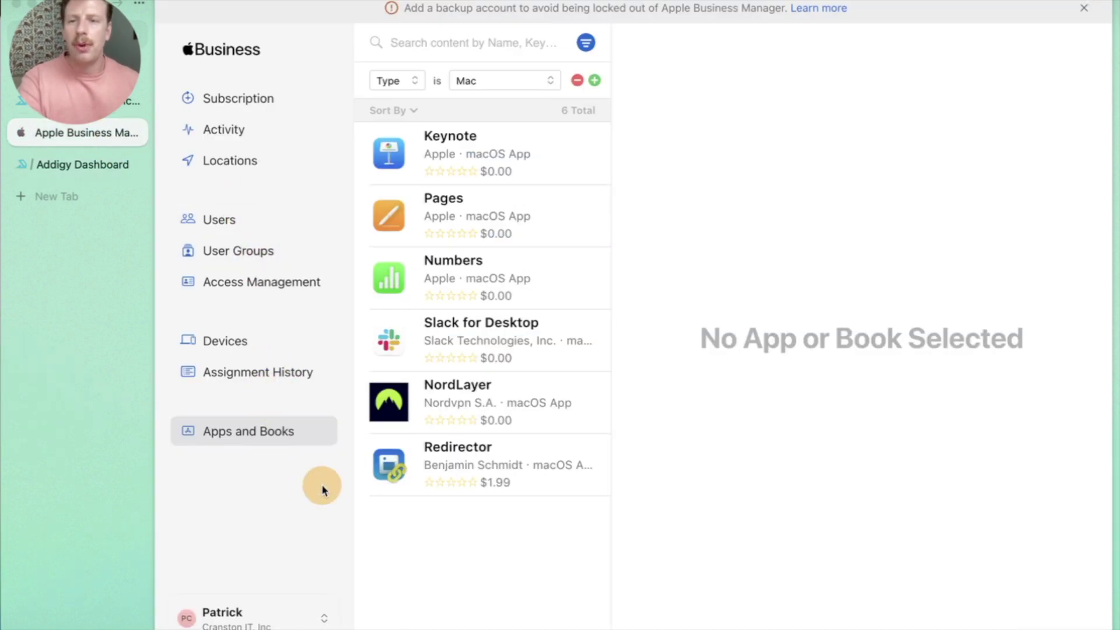
{"action": "left_click", "coordinate": [236, 613]}
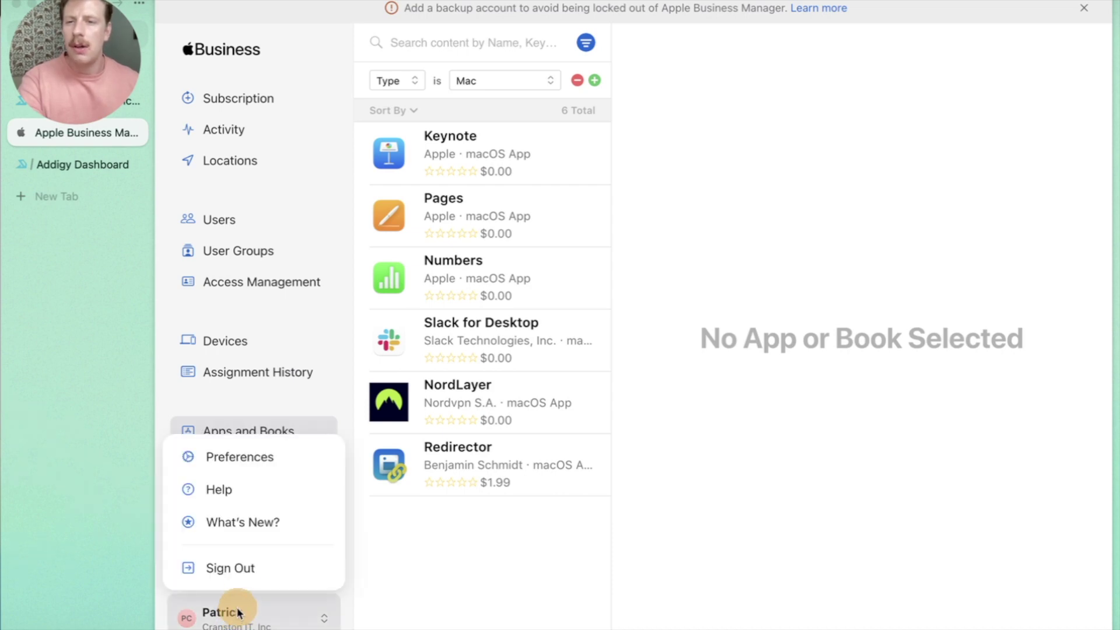
{"action": "left_click", "coordinate": [254, 457]}
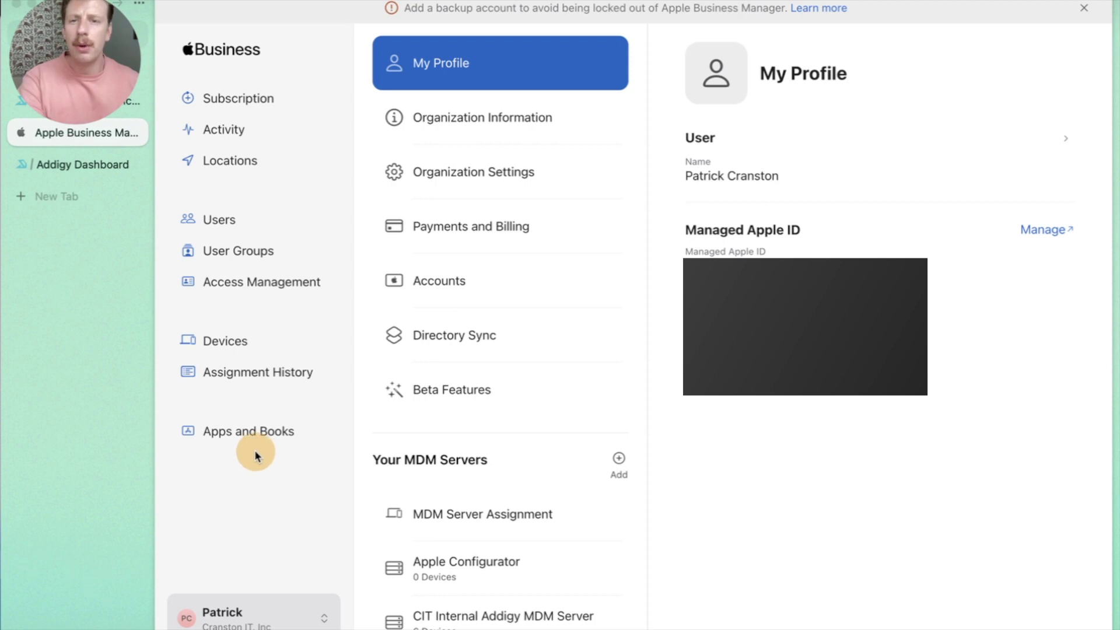
{"action": "left_click", "coordinate": [521, 227]}
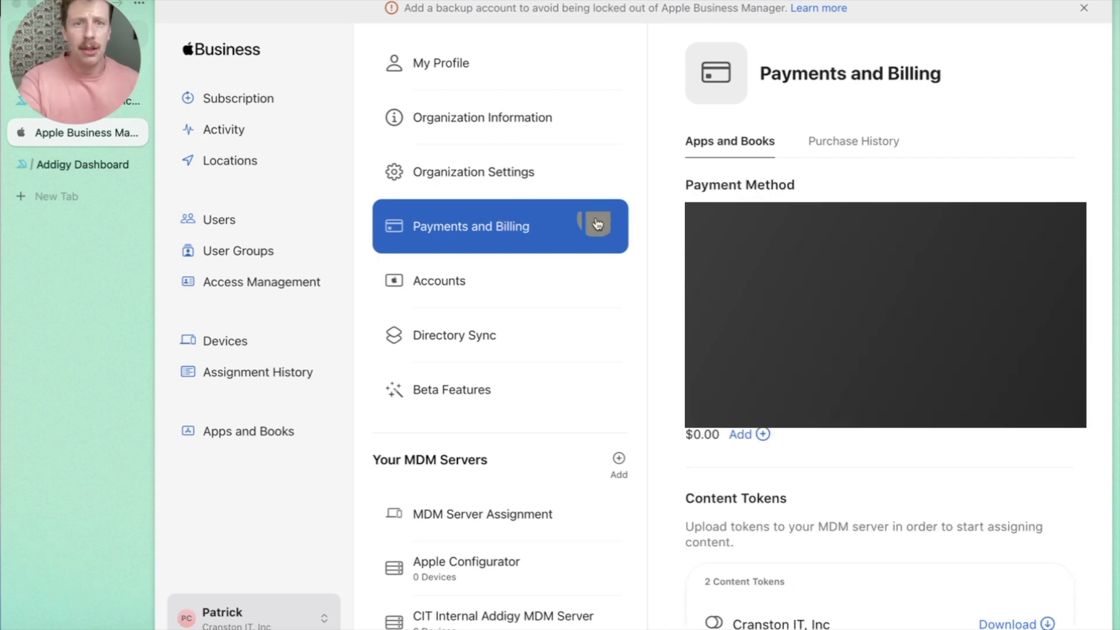
{"action": "scroll", "coordinate": [768, 433], "scroll_direction": "down", "scroll_amount": 2}
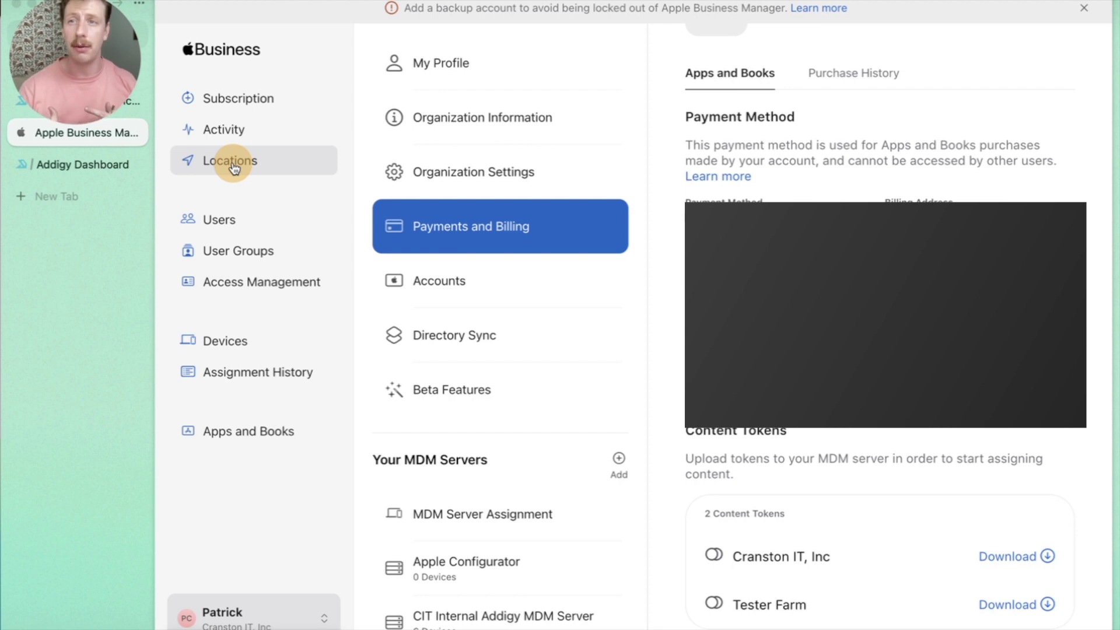
{"action": "left_click", "coordinate": [1006, 607]}
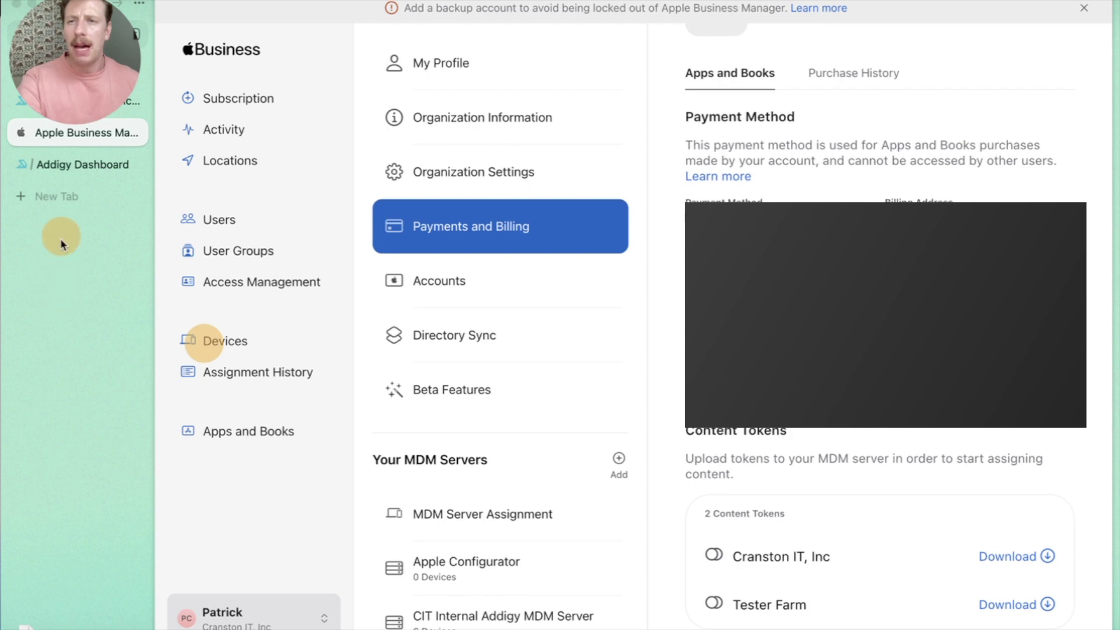
- Switch back to Addigy, upload sToken_for_Tester_Farm.vpptoken as the Clients policy's new location token and save it
{"action": "left_click", "coordinate": [66, 174]}
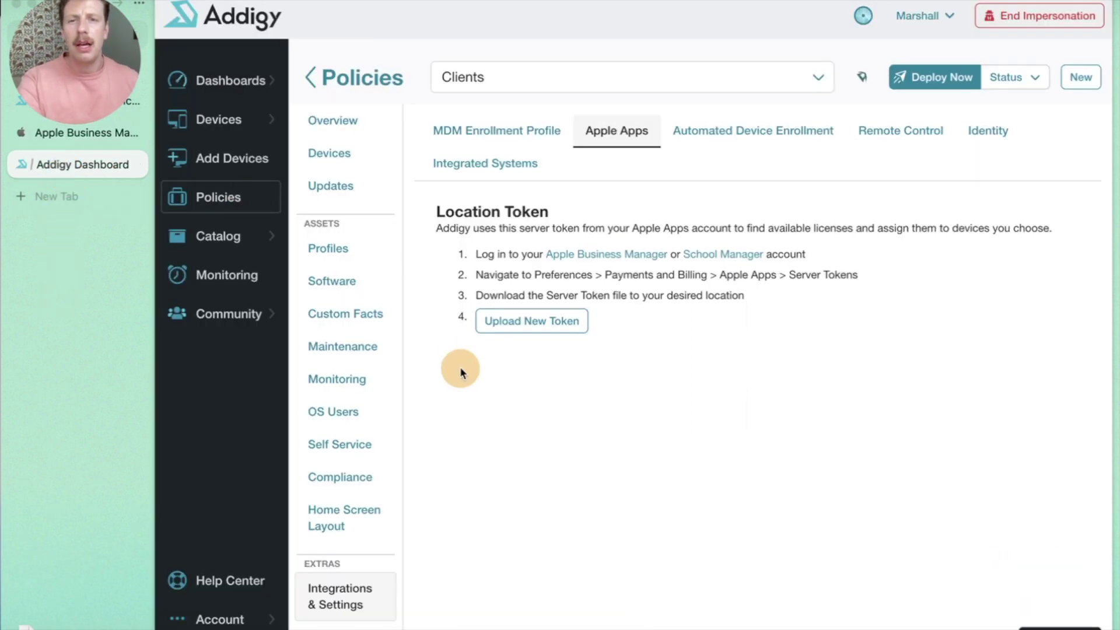
{"action": "left_click", "coordinate": [551, 323]}
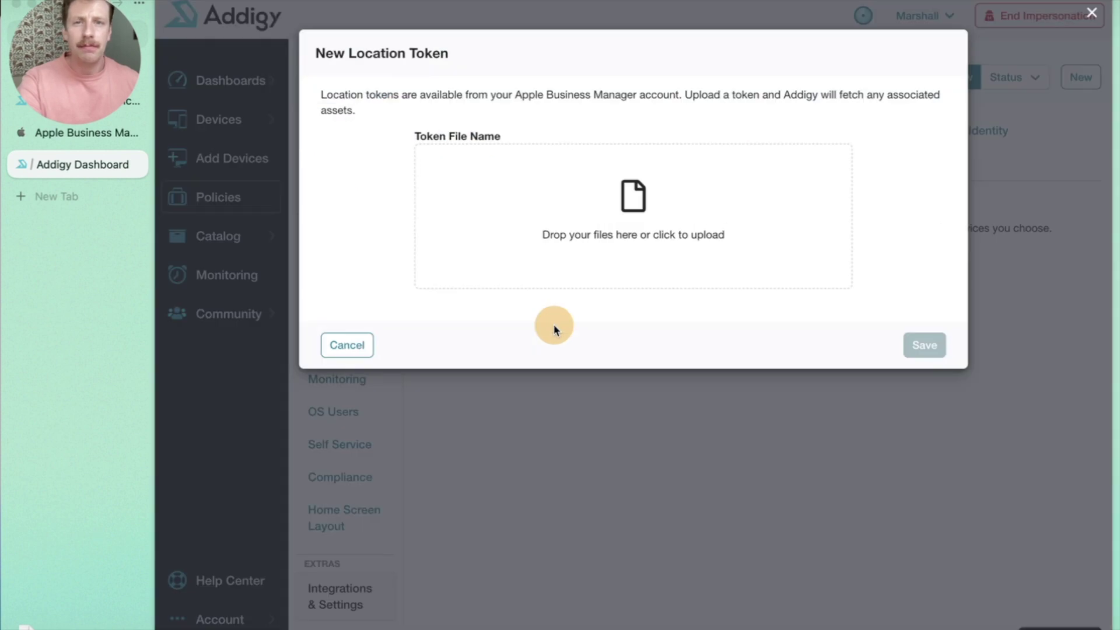
{"action": "left_click", "coordinate": [523, 262]}
{"action": "left_click", "coordinate": [492, 214]}
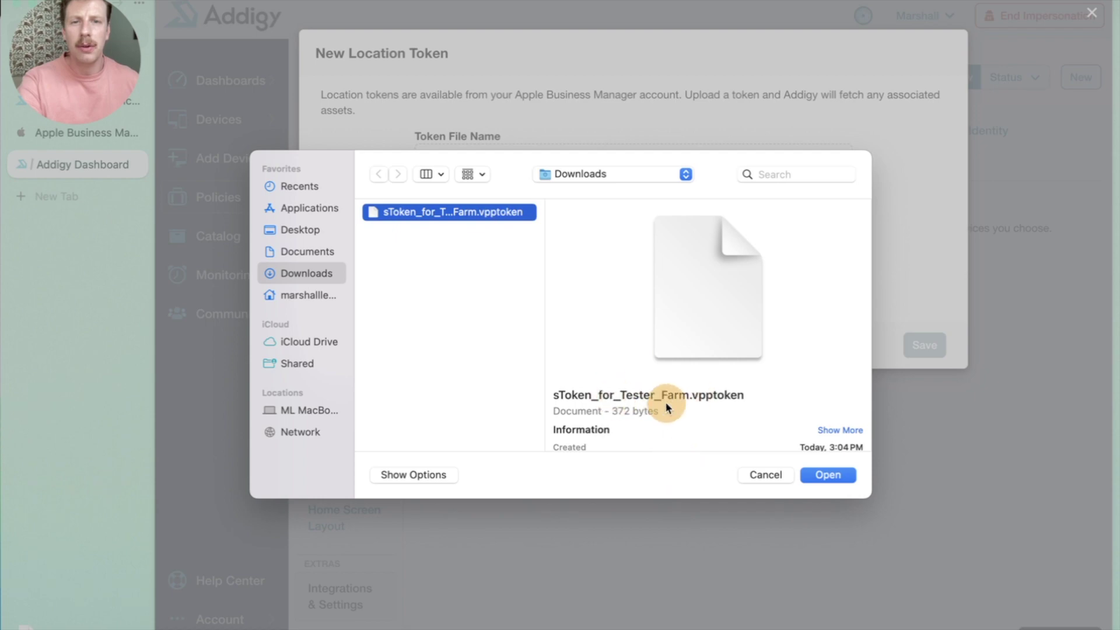
{"action": "left_click", "coordinate": [834, 477]}
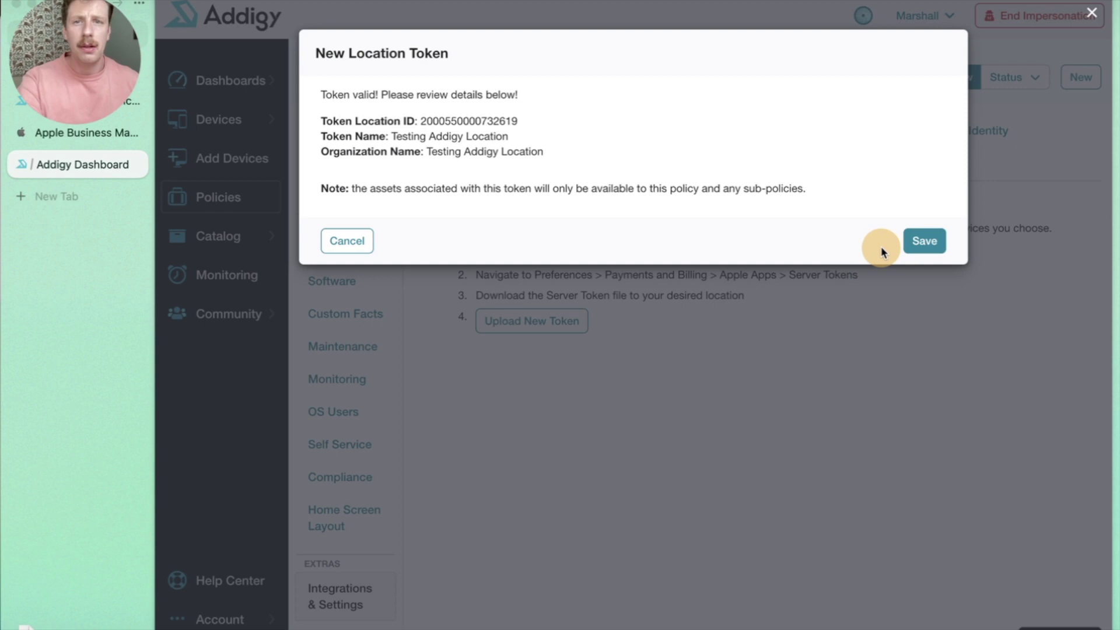
{"action": "left_click", "coordinate": [928, 241]}
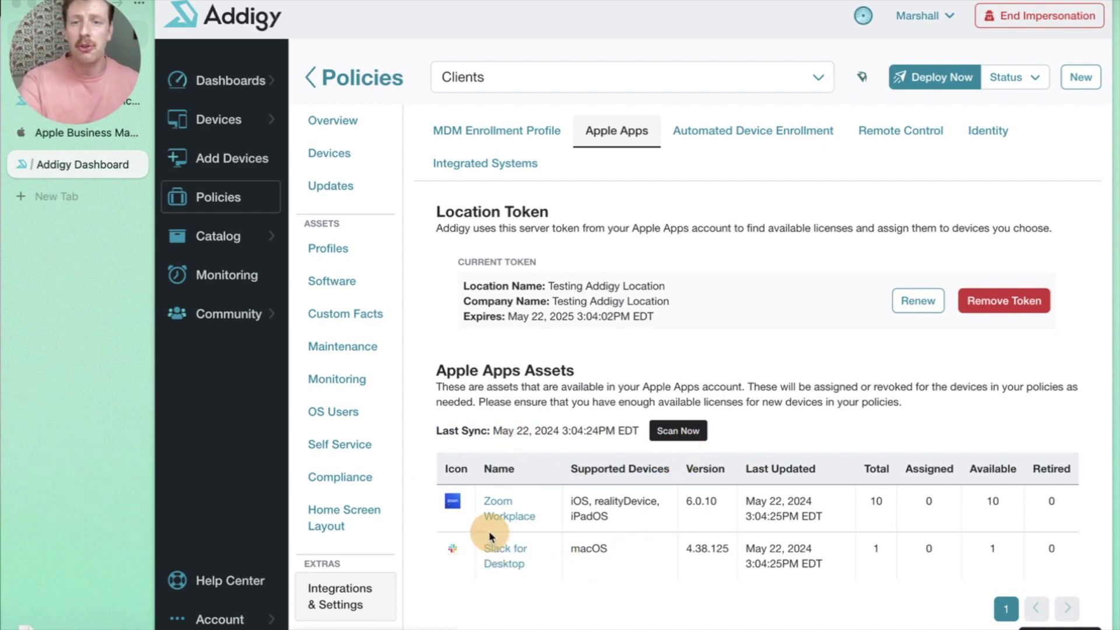
- In Apple Business Manager's Apps and Books, search for "word", filter by type Mac and open Microsoft Word
{"action": "left_click", "coordinate": [76, 132]}
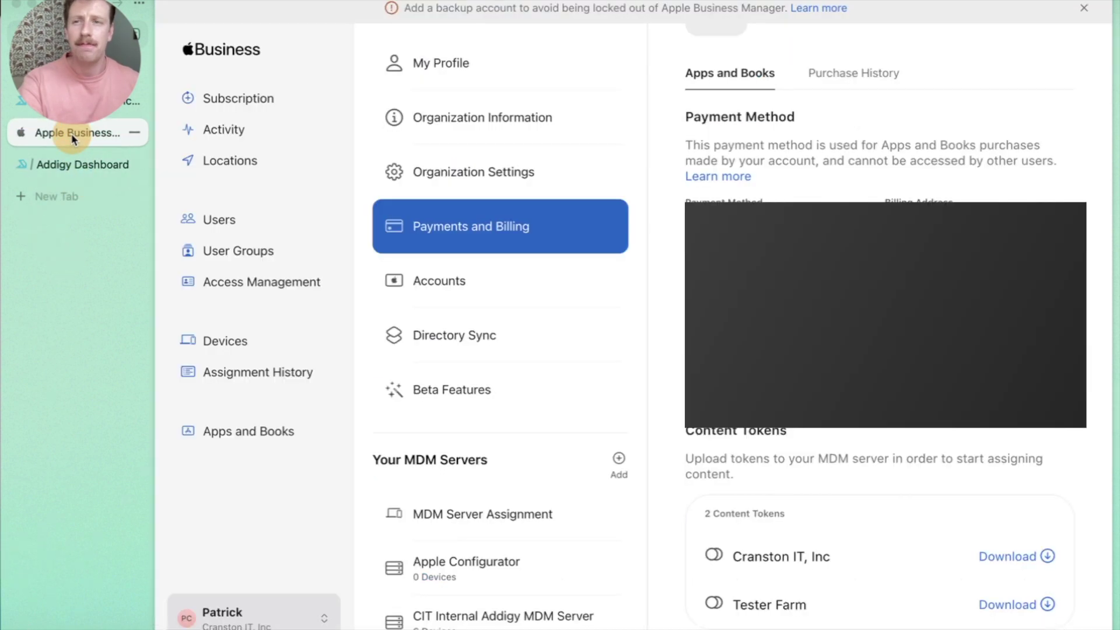
{"action": "left_click", "coordinate": [257, 424]}
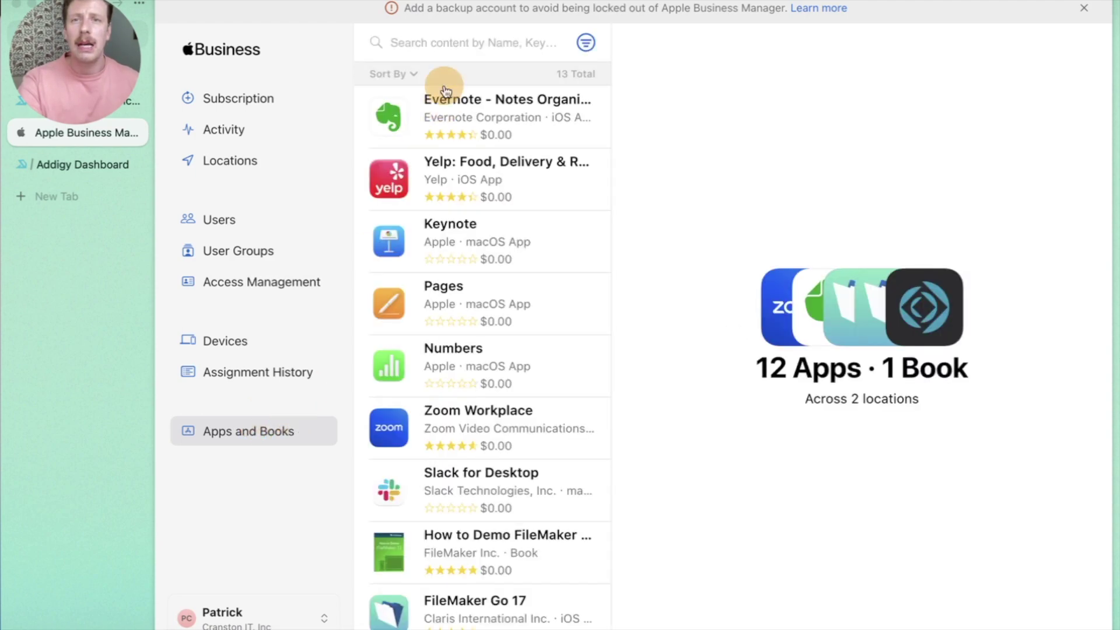
{"action": "left_click", "coordinate": [448, 40]}
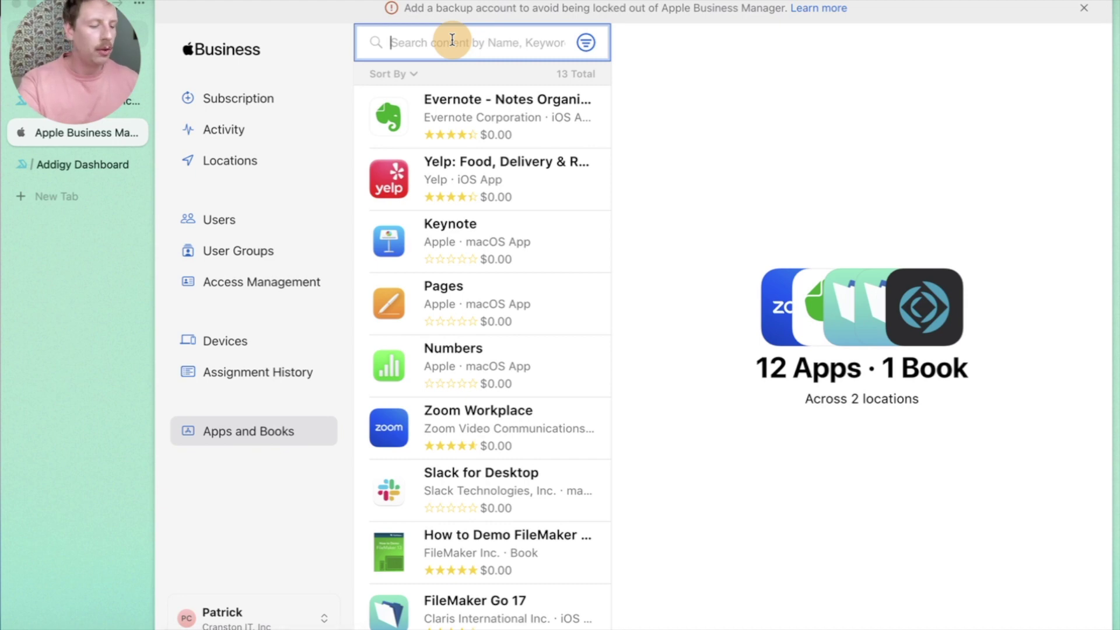
{"action": "type", "text": "word"}
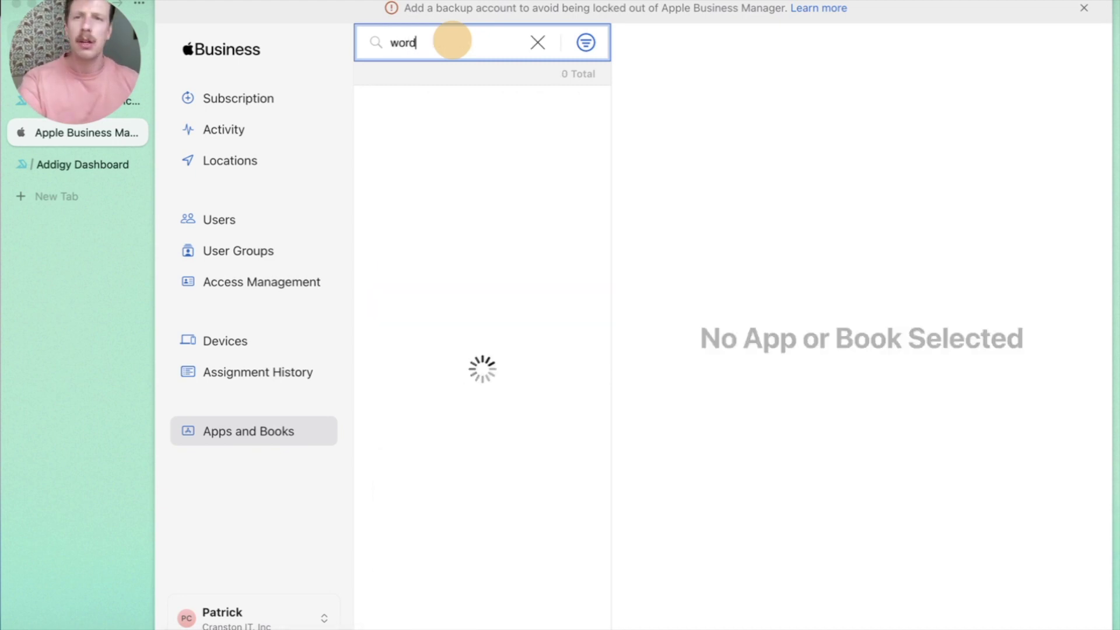
{"action": "left_click", "coordinate": [585, 42]}
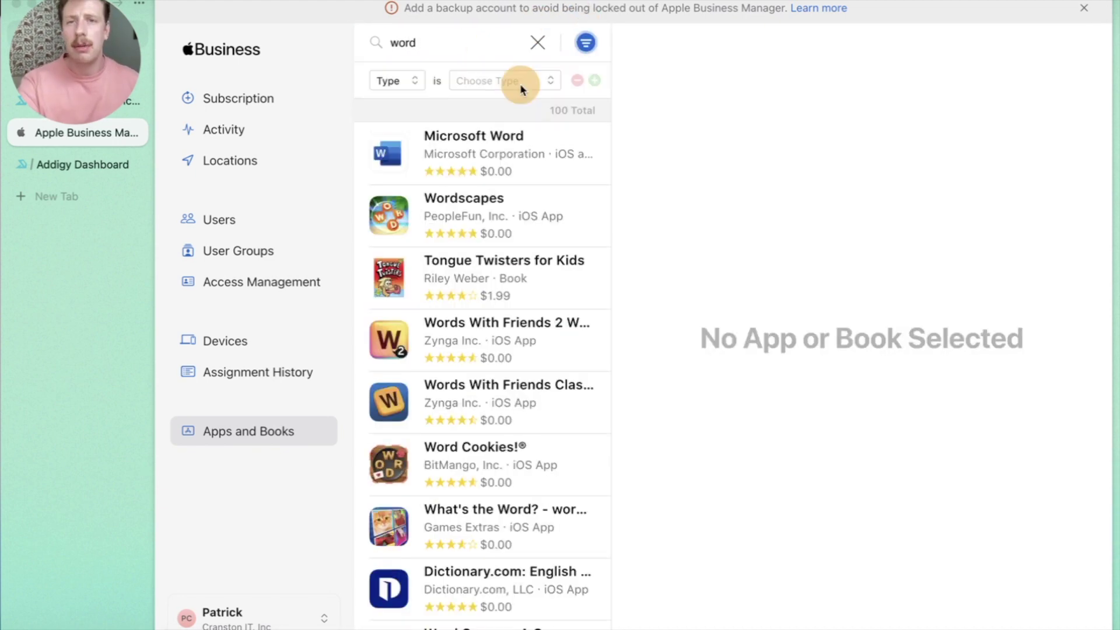
{"action": "left_click", "coordinate": [520, 82]}
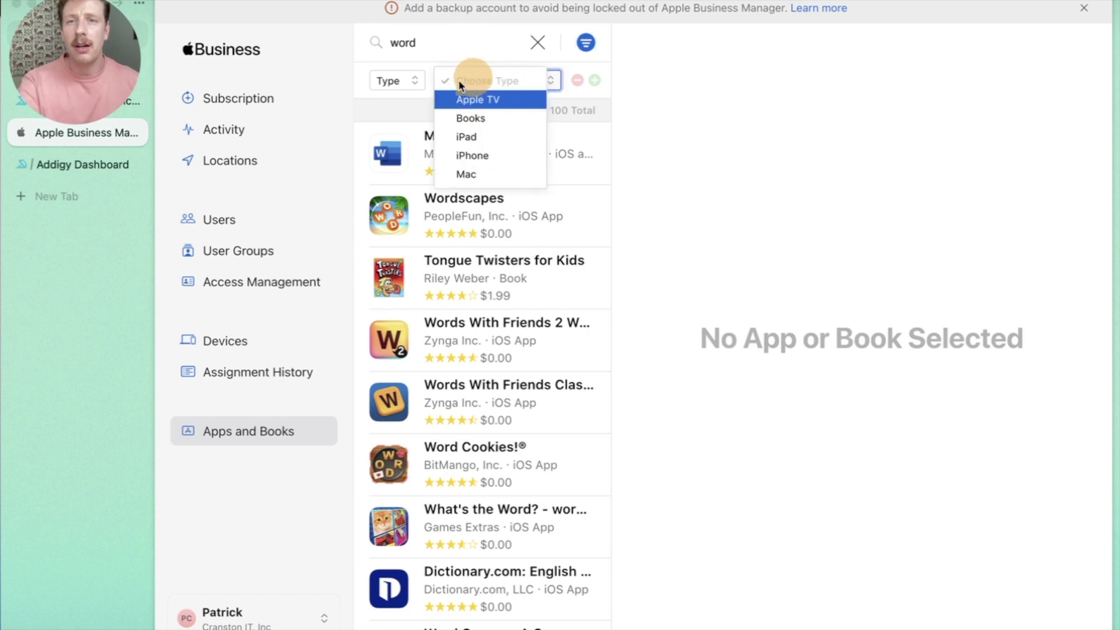
{"action": "left_click", "coordinate": [487, 173]}
{"action": "left_click", "coordinate": [489, 166]}
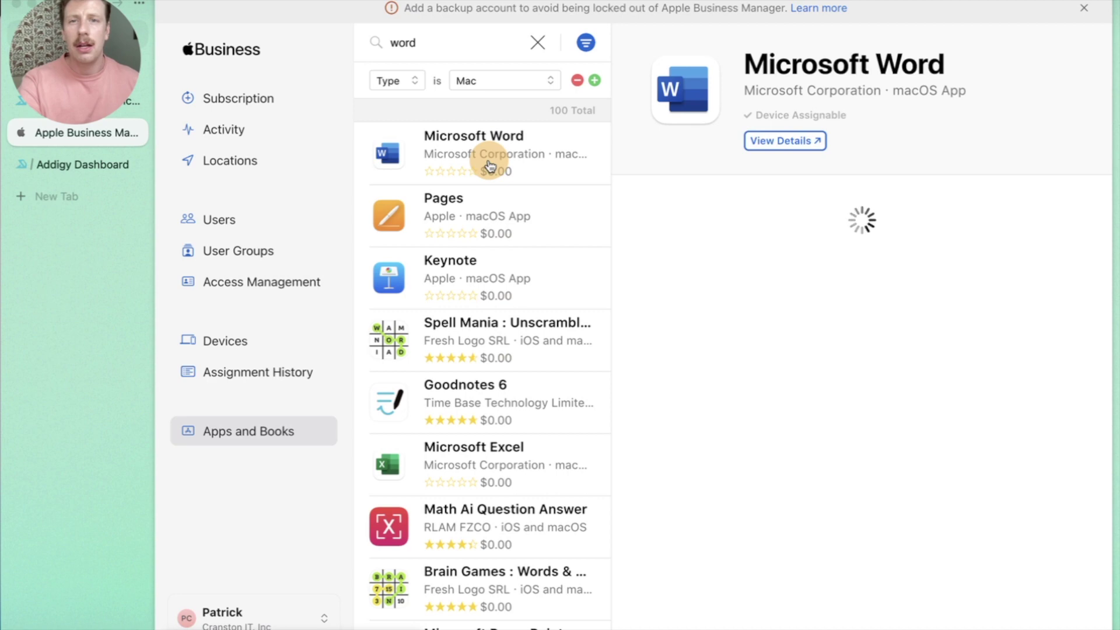
- Get 10 Microsoft Word licenses assigned to the Tester Farm location
{"action": "left_click", "coordinate": [725, 306]}
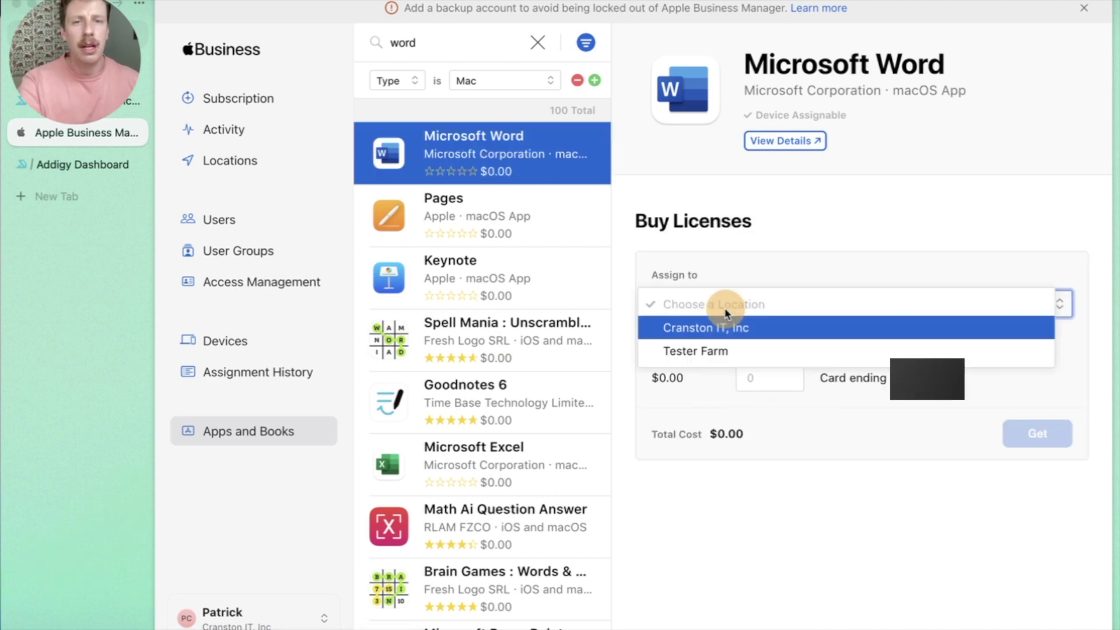
{"action": "left_click", "coordinate": [726, 352]}
{"action": "left_click", "coordinate": [770, 374]}
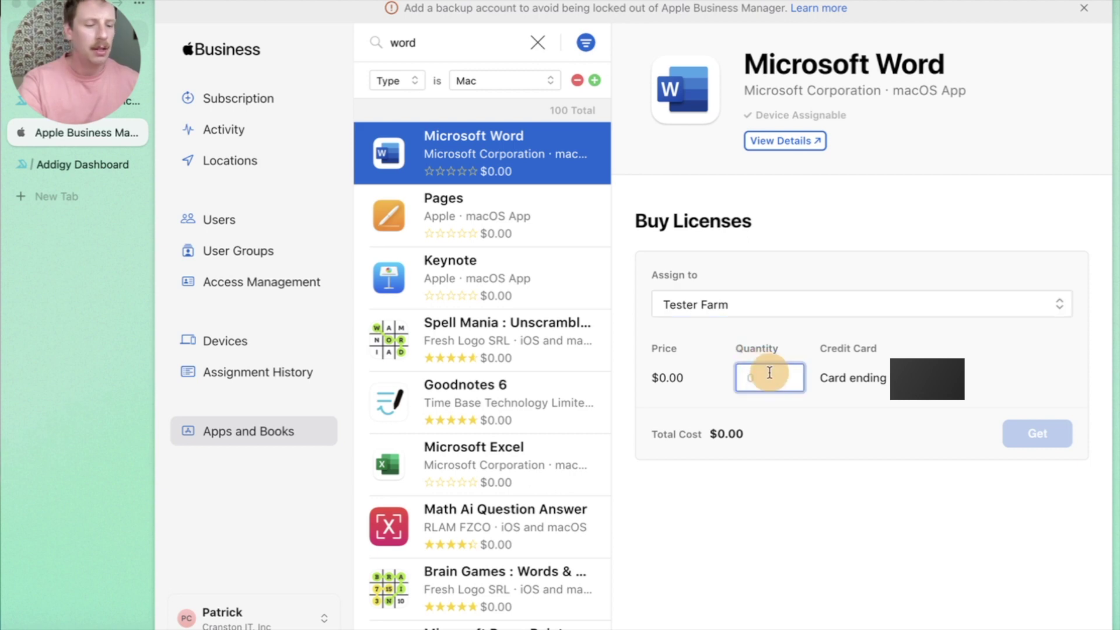
{"action": "type", "text": "10"}
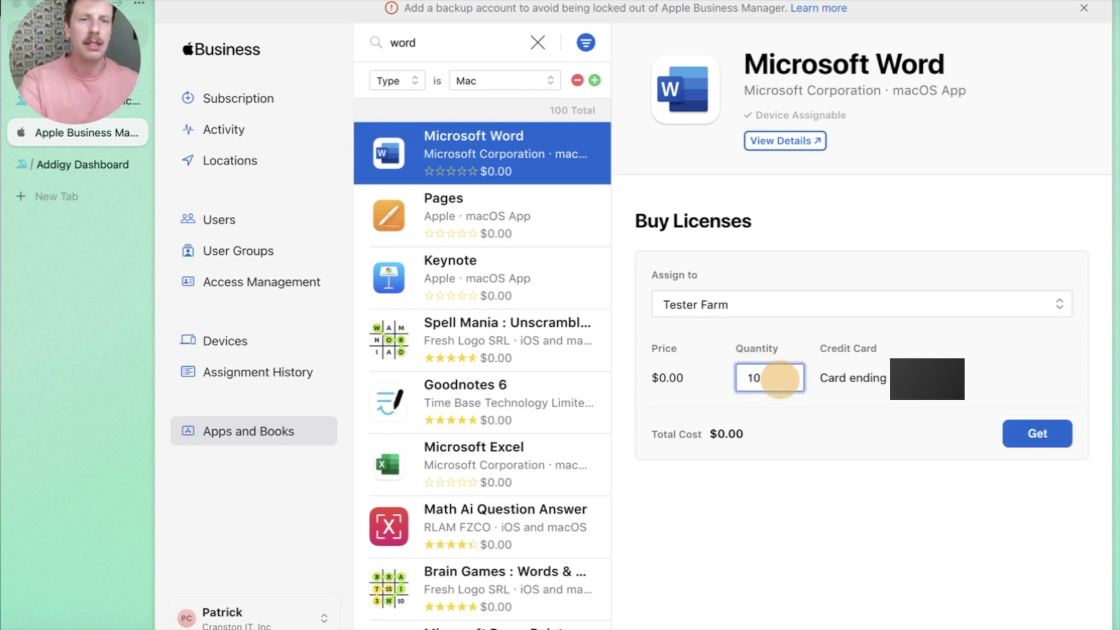
{"action": "left_click", "coordinate": [964, 559]}
{"action": "left_click", "coordinate": [1029, 442]}
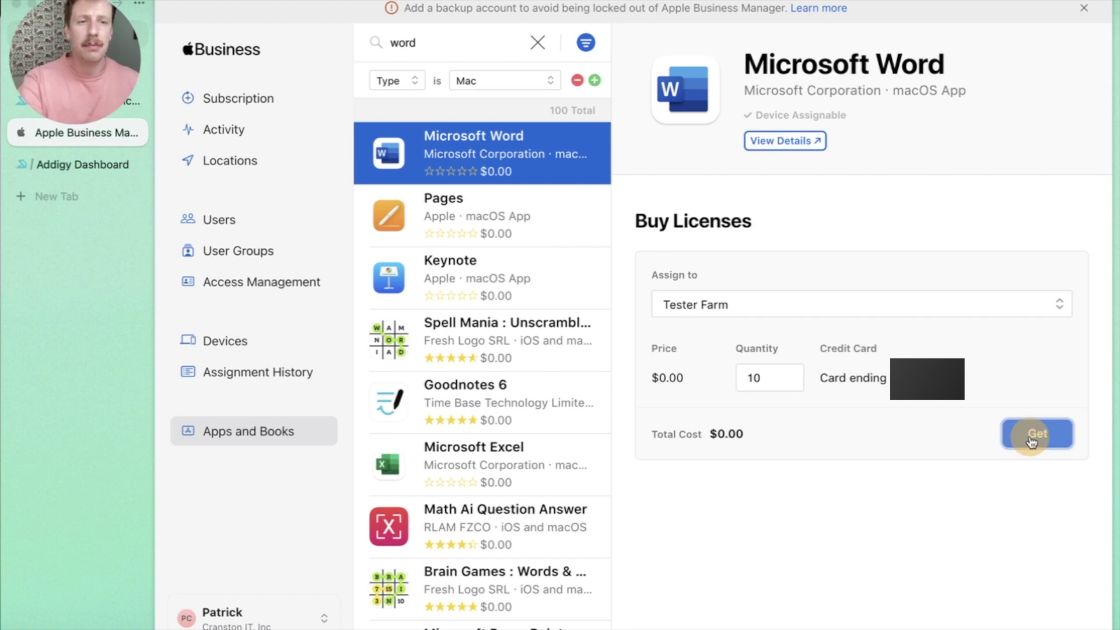
{"action": "scroll", "coordinate": [734, 364], "scroll_direction": "down", "scroll_amount": 2}
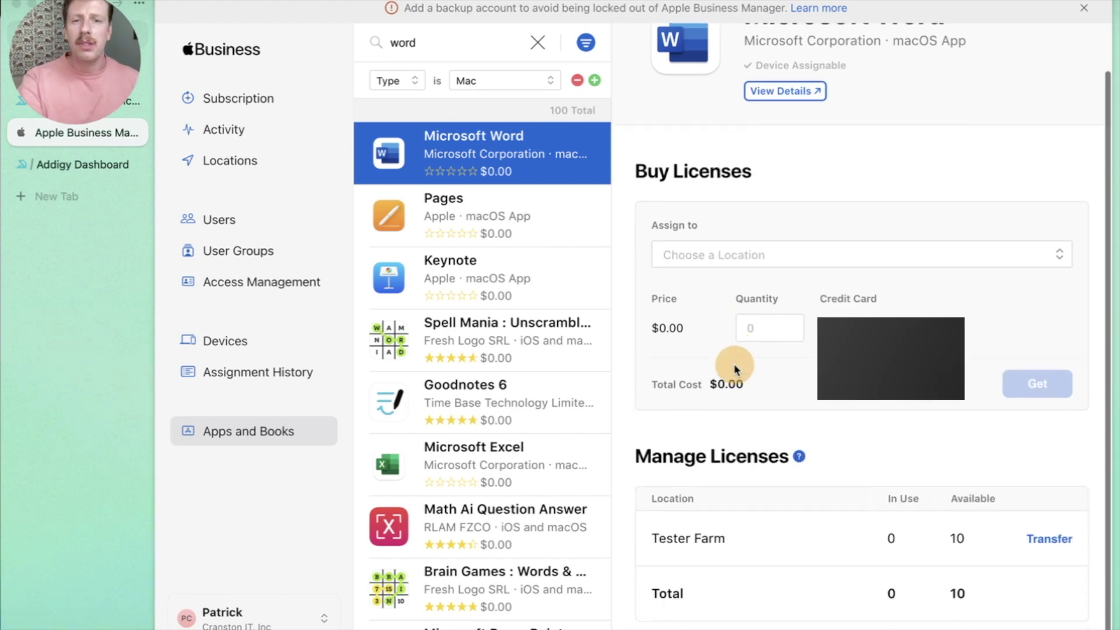
- Switch to Addigy and rescan the Clients policy's Apple Apps assets
{"action": "left_click", "coordinate": [102, 165]}
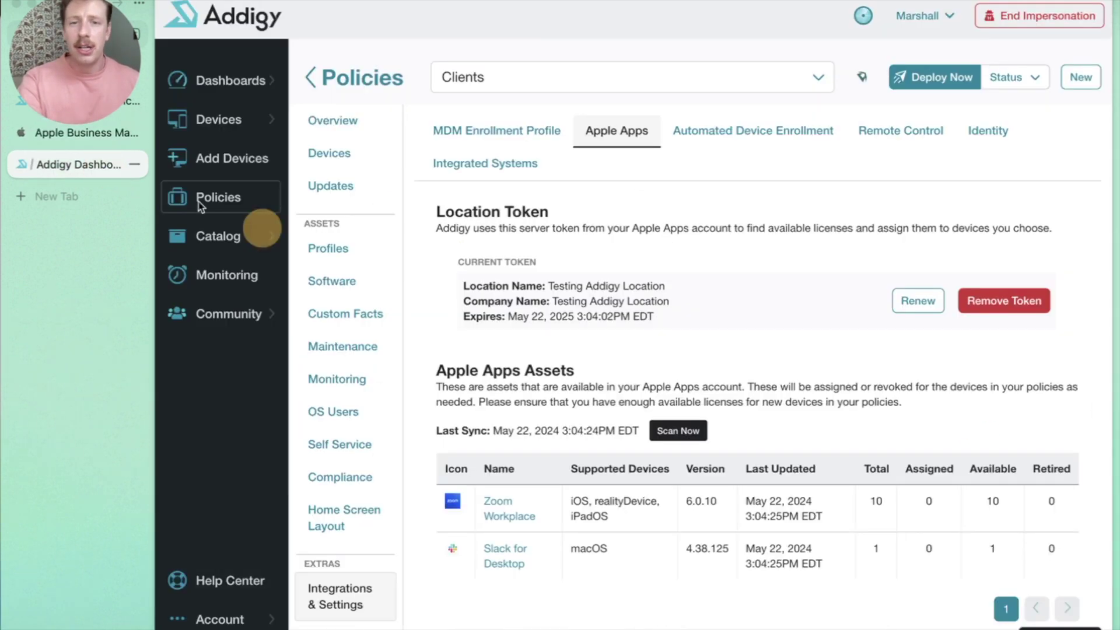
{"action": "left_click", "coordinate": [668, 435]}
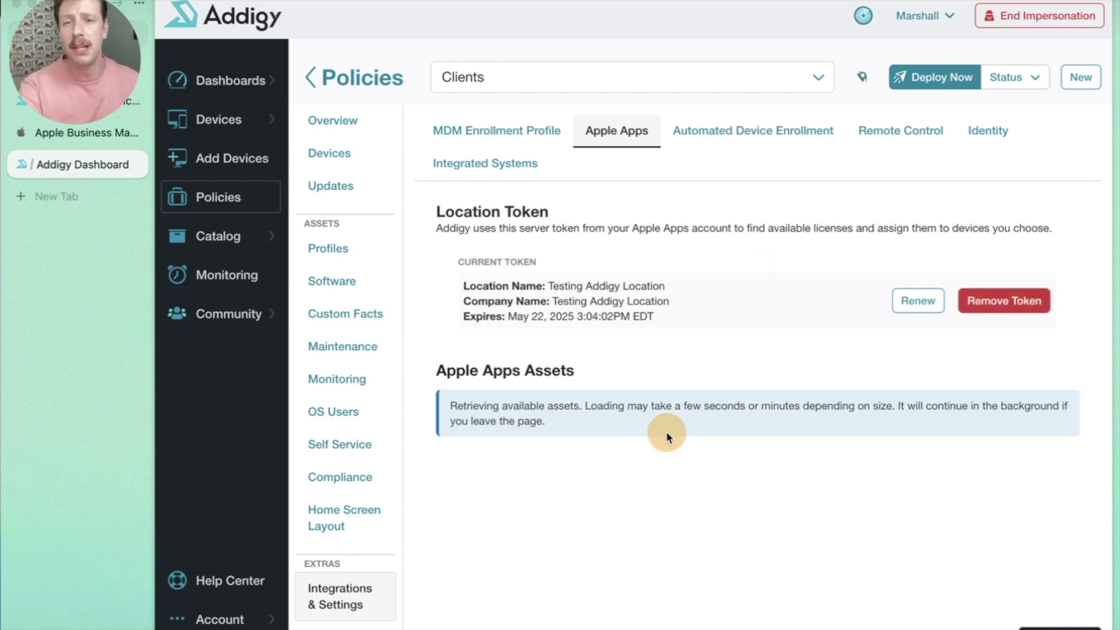
{"action": "scroll", "coordinate": [543, 440], "scroll_direction": "down", "scroll_amount": 1}
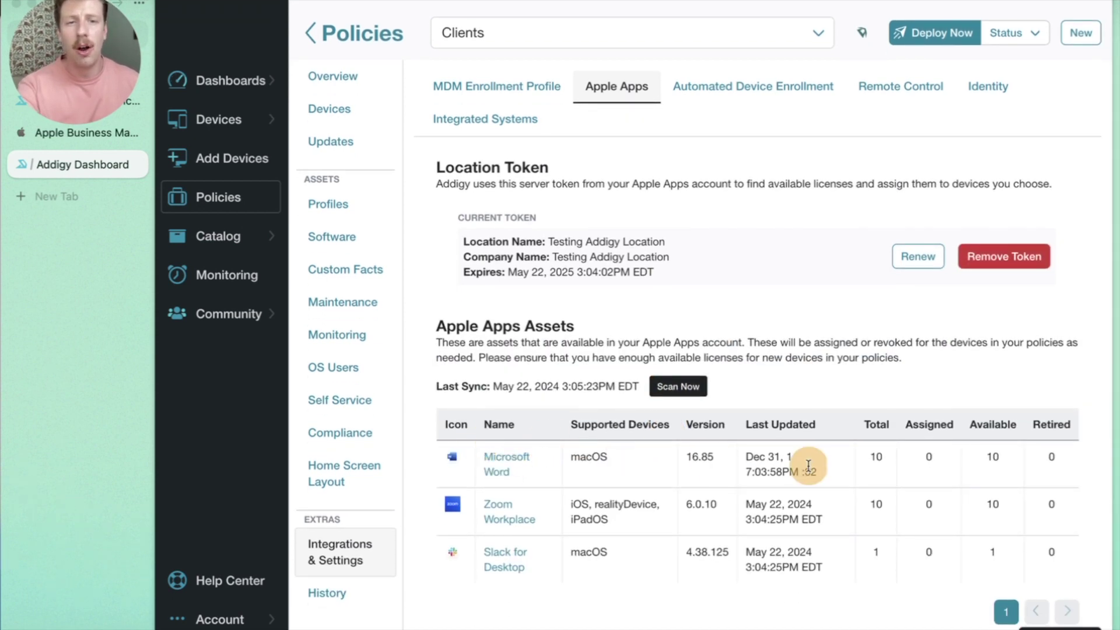
{"action": "scroll", "coordinate": [795, 304], "scroll_direction": "up", "scroll_amount": 1}
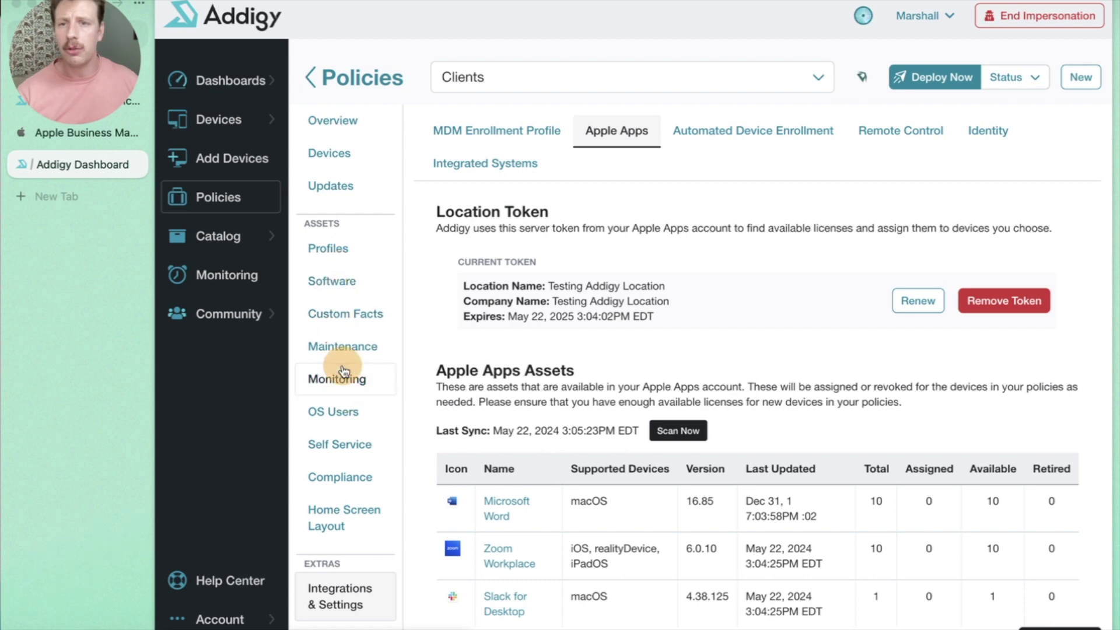
- Add Microsoft Word from the Apple Apps software to the Clients policy and enable its auto update
{"action": "left_click", "coordinate": [331, 282]}
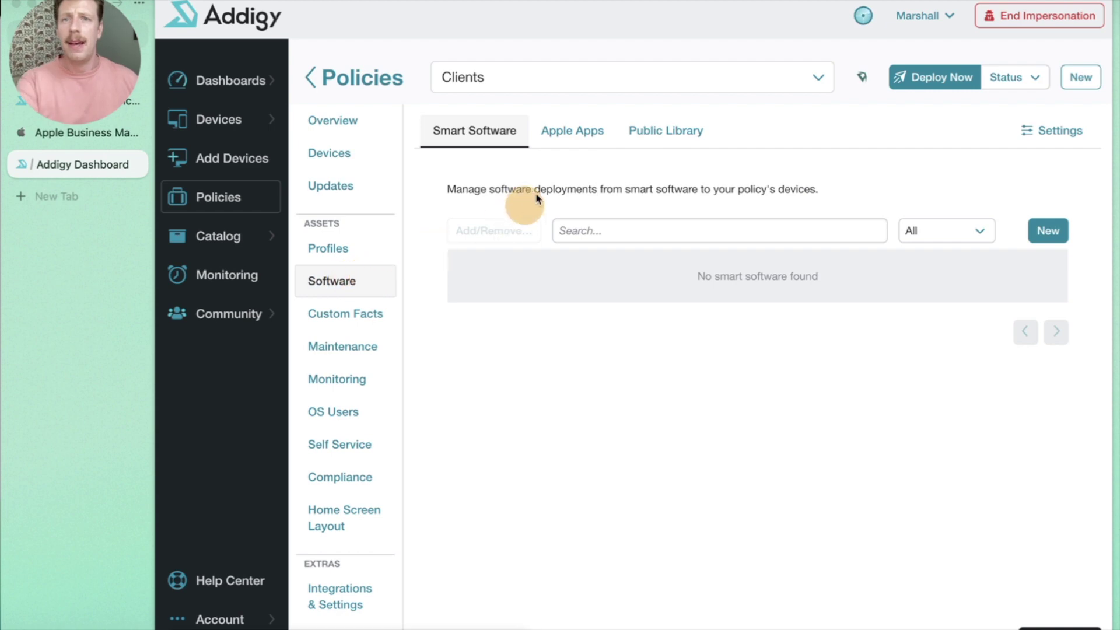
{"action": "left_click", "coordinate": [579, 144]}
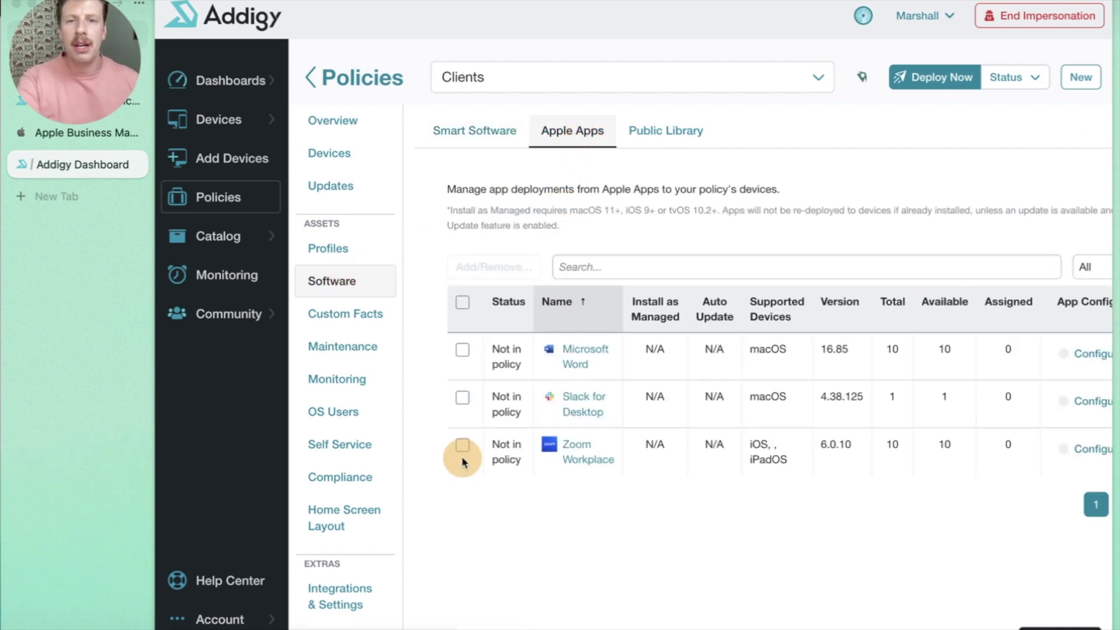
{"action": "left_click", "coordinate": [462, 353]}
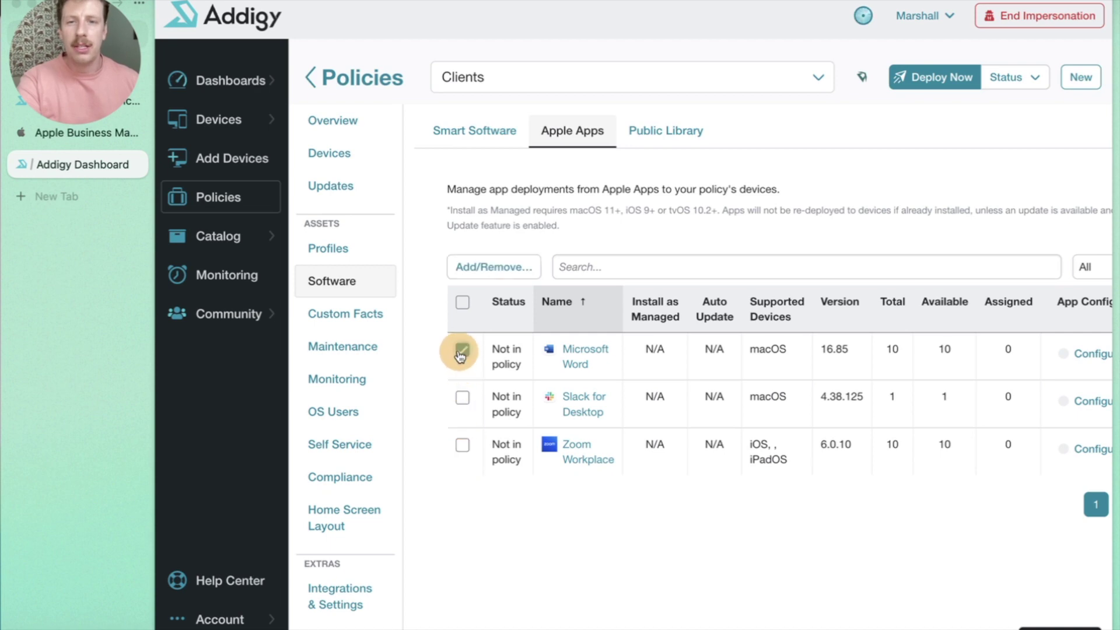
{"action": "left_click", "coordinate": [499, 266]}
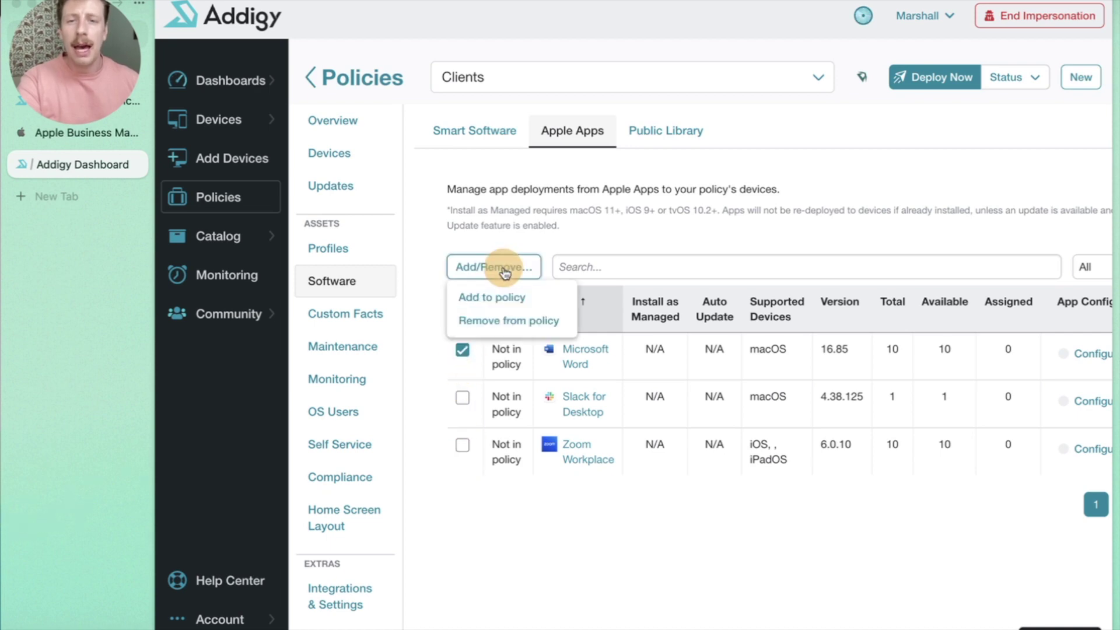
{"action": "left_click", "coordinate": [507, 299]}
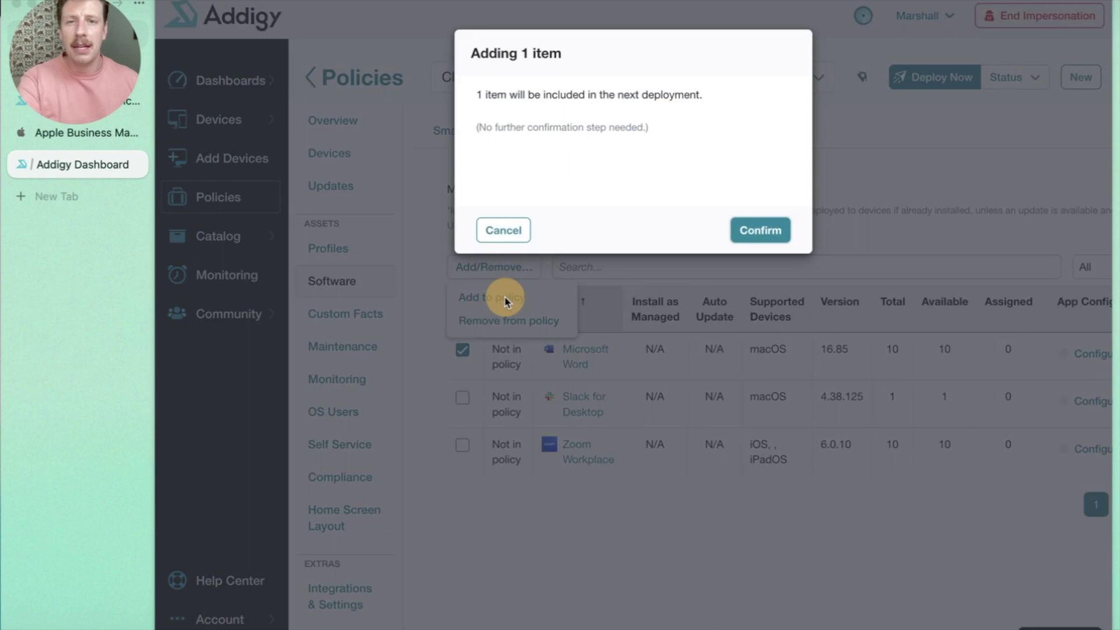
{"action": "left_click", "coordinate": [760, 232]}
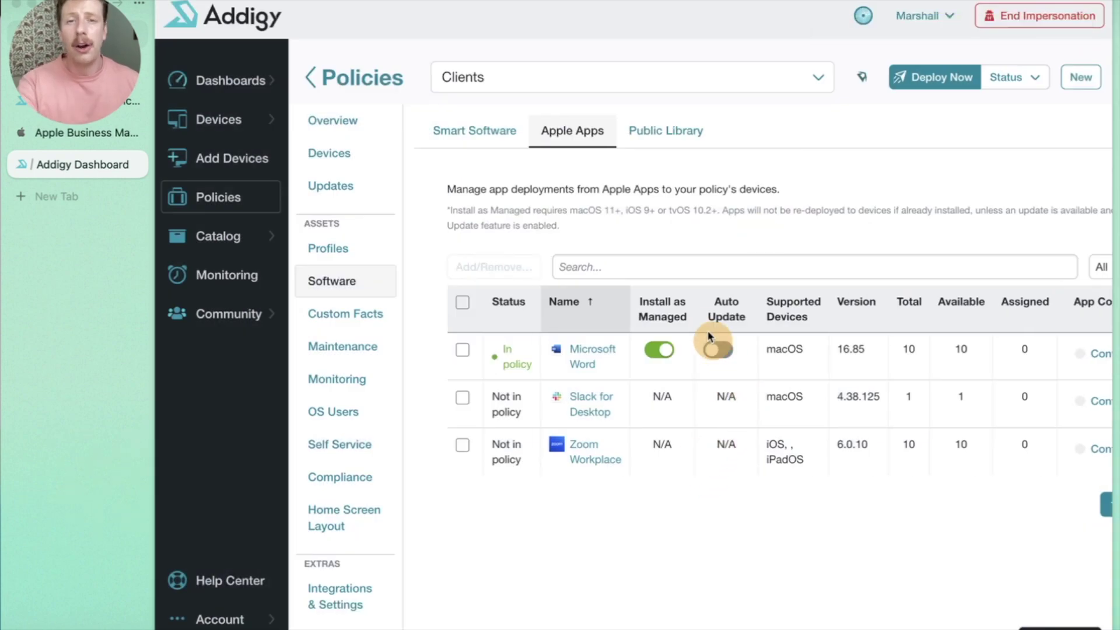
{"action": "left_click", "coordinate": [723, 352]}
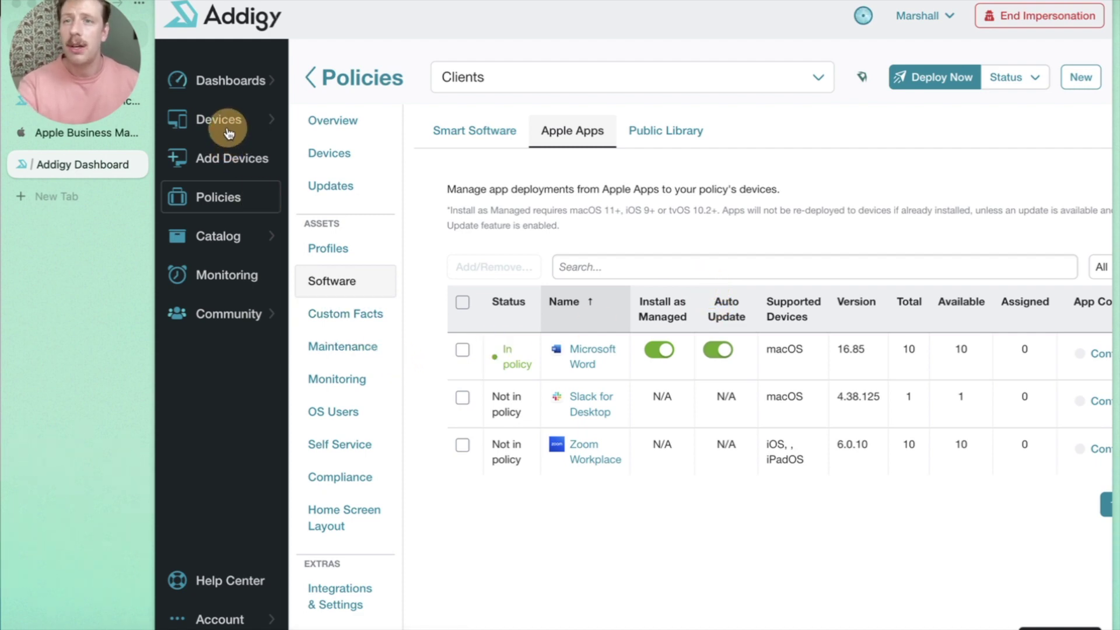
{"action": "mouse_move", "coordinate": [226, 131]}
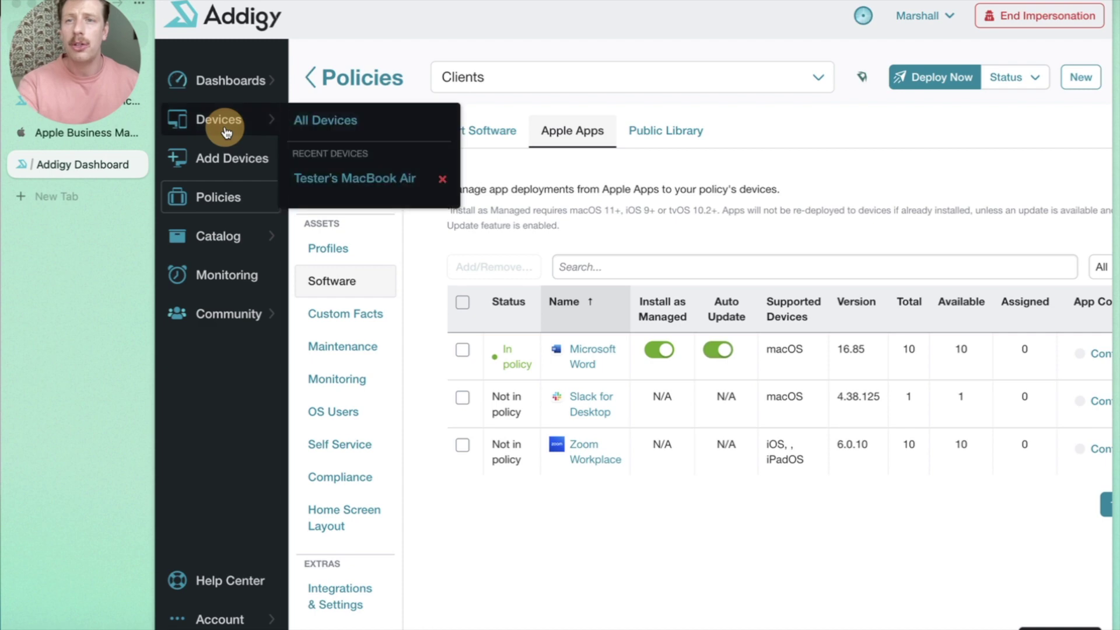
{"action": "left_click", "coordinate": [352, 178]}
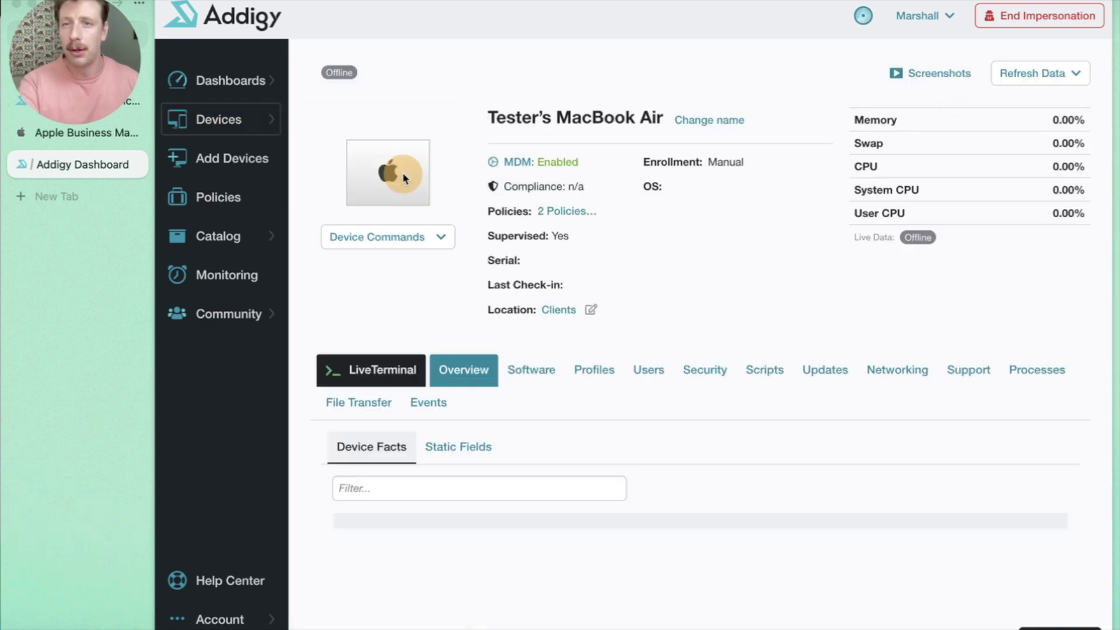
{"action": "left_click", "coordinate": [532, 378]}
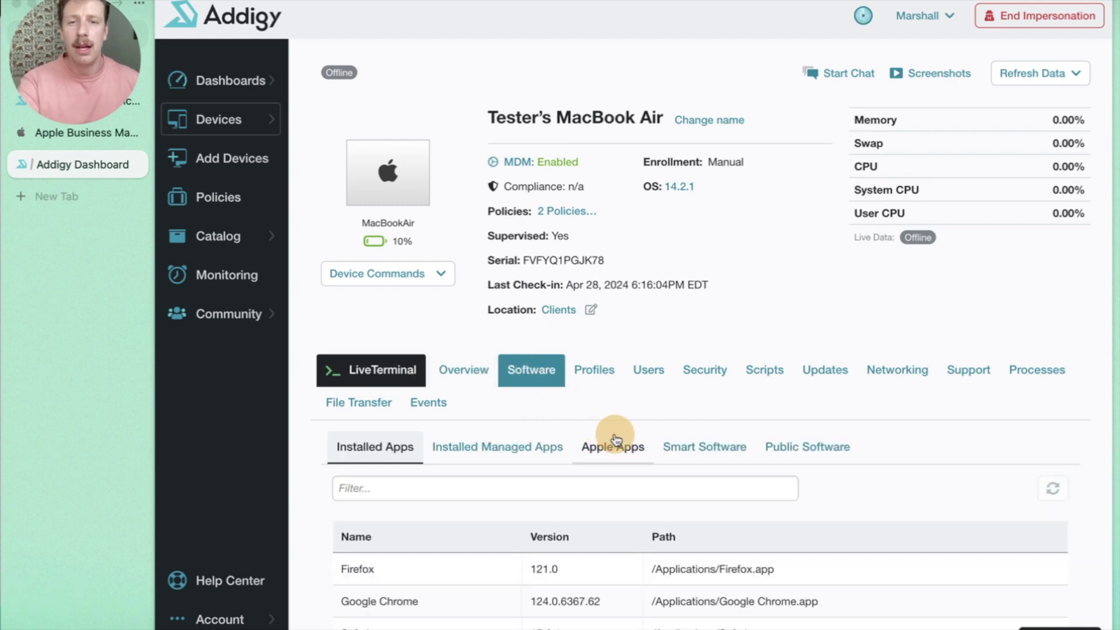
{"action": "left_click", "coordinate": [606, 450]}
{"action": "left_click", "coordinate": [586, 488]}
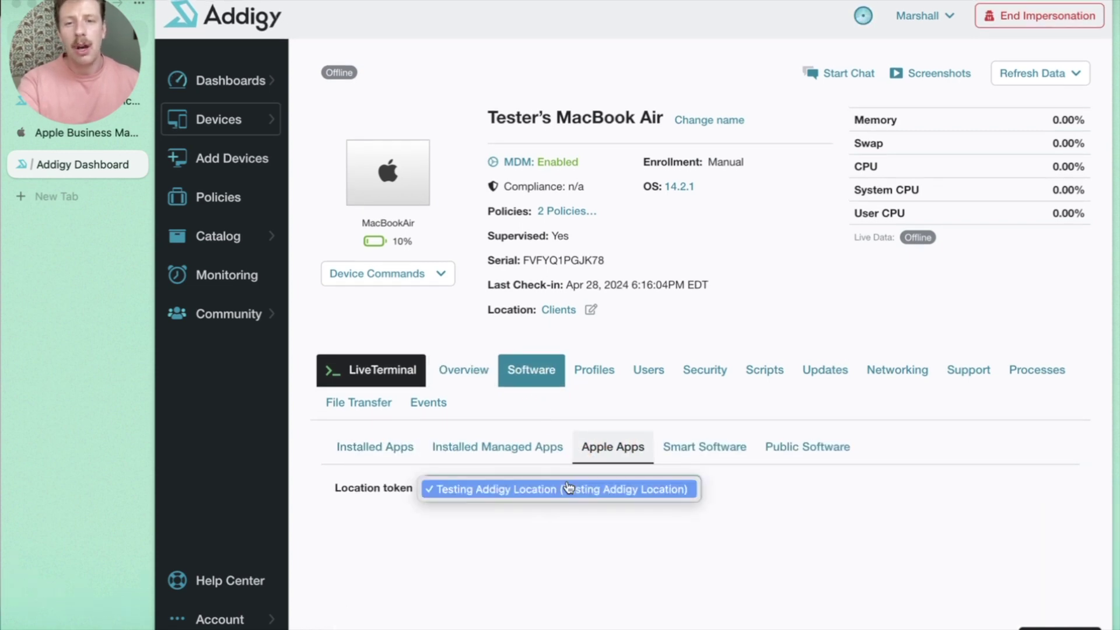
{"action": "left_click", "coordinate": [501, 495]}
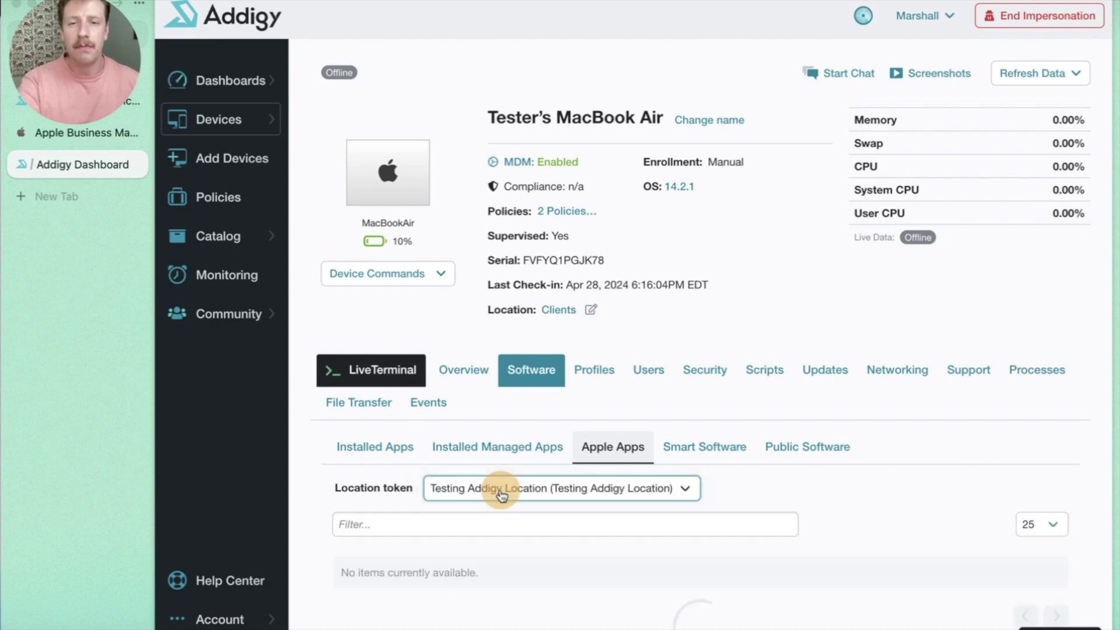
{"action": "scroll", "coordinate": [502, 495], "scroll_direction": "down", "scroll_amount": 2}
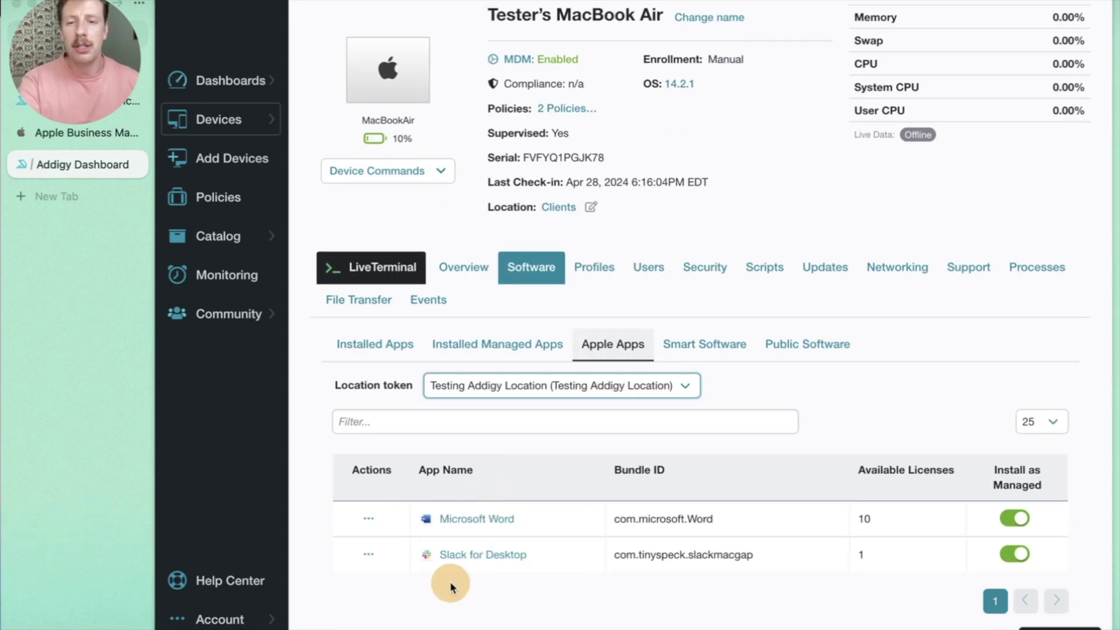
{"action": "left_click", "coordinate": [370, 522]}
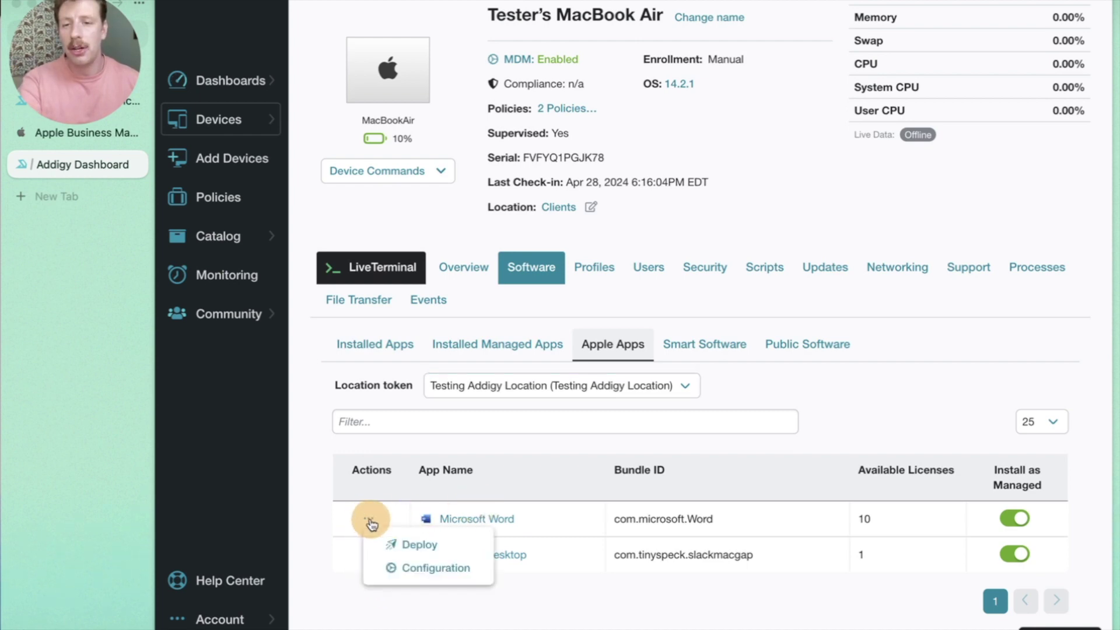
{"action": "left_click", "coordinate": [415, 545]}
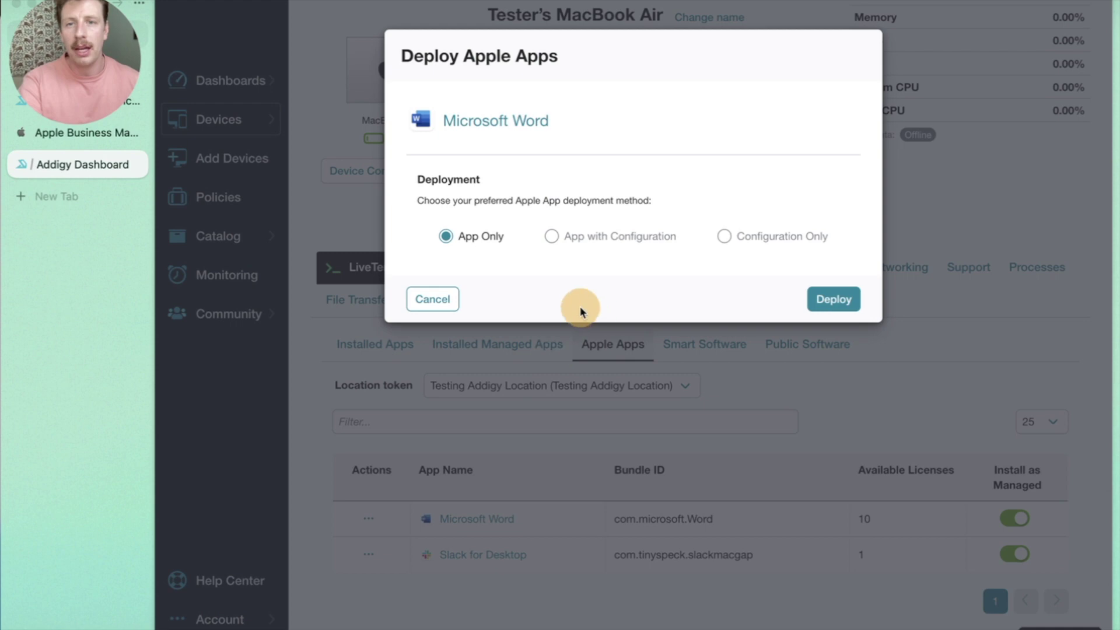
{"action": "left_click", "coordinate": [831, 300]}
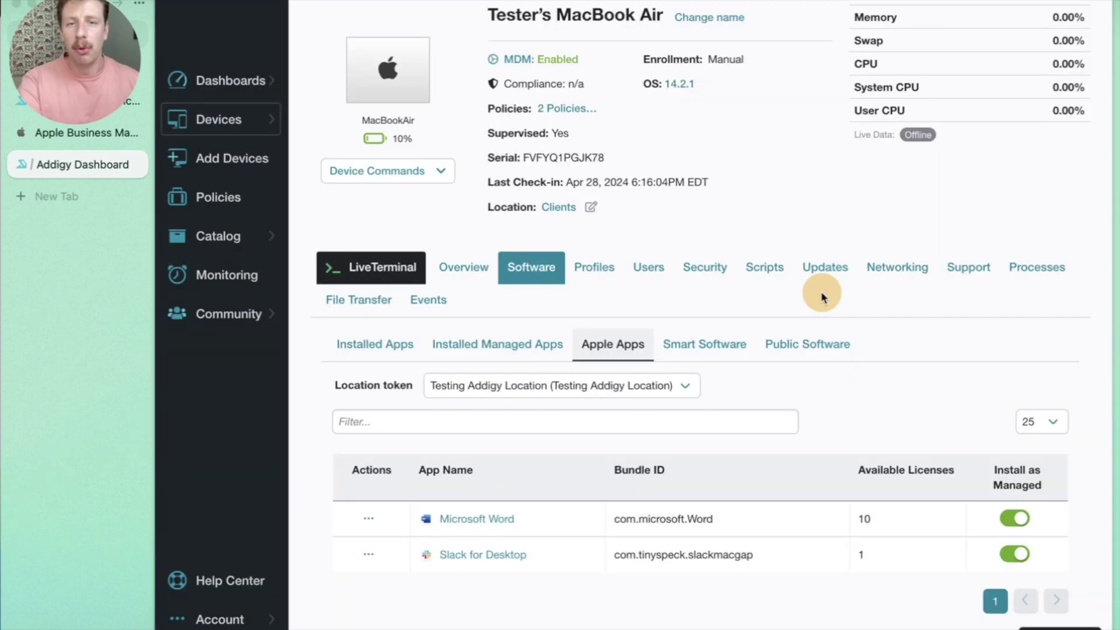
{"action": "scroll", "coordinate": [705, 207], "scroll_direction": "up", "scroll_amount": 2}
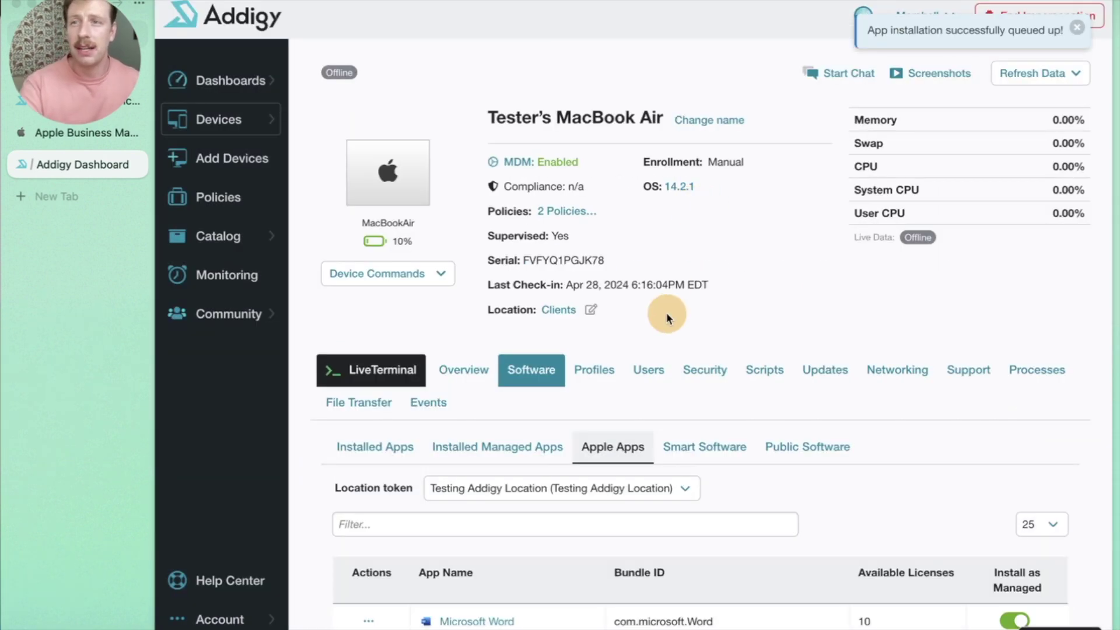